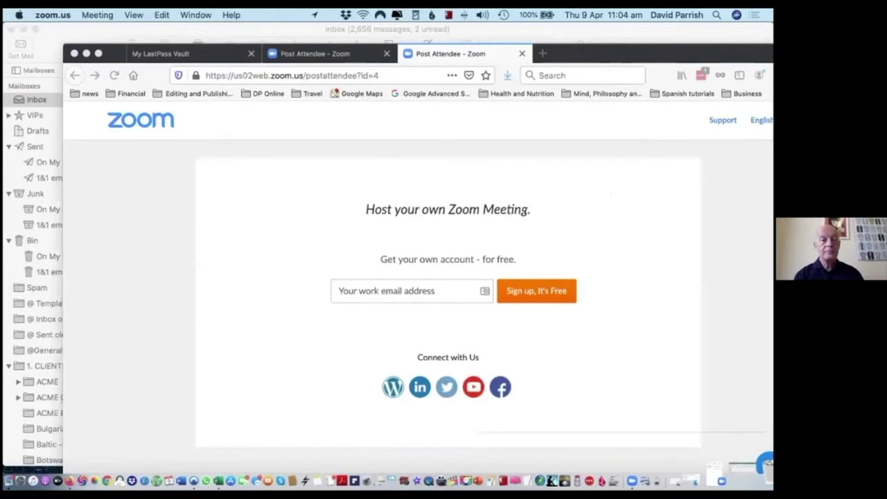
Switch to the Cash Flow Projection workbook in Excel and review the Unlocked sheet from opening balance to closing balance.
{"action": "left_click", "coordinate": [741, 465]}
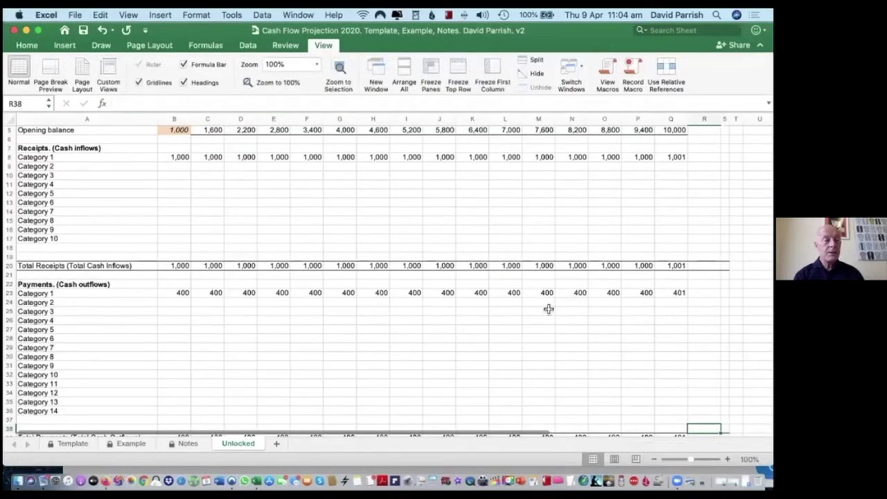
{"action": "left_click", "coordinate": [376, 287]}
{"action": "left_click_drag", "start_coordinate": [379, 291], "coordinate": [380, 292]}
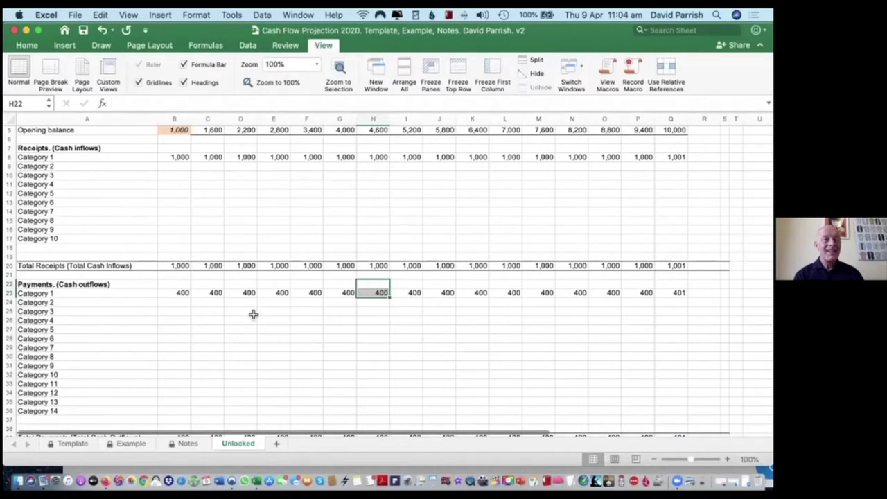
{"action": "scroll", "coordinate": [254, 314], "scroll_direction": "up", "scroll_amount": 2}
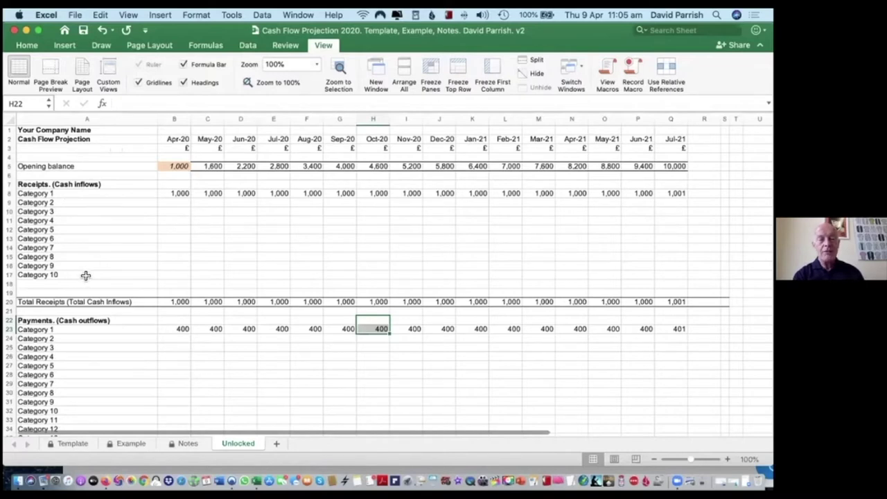
{"action": "scroll", "coordinate": [86, 275], "scroll_direction": "down", "scroll_amount": 5}
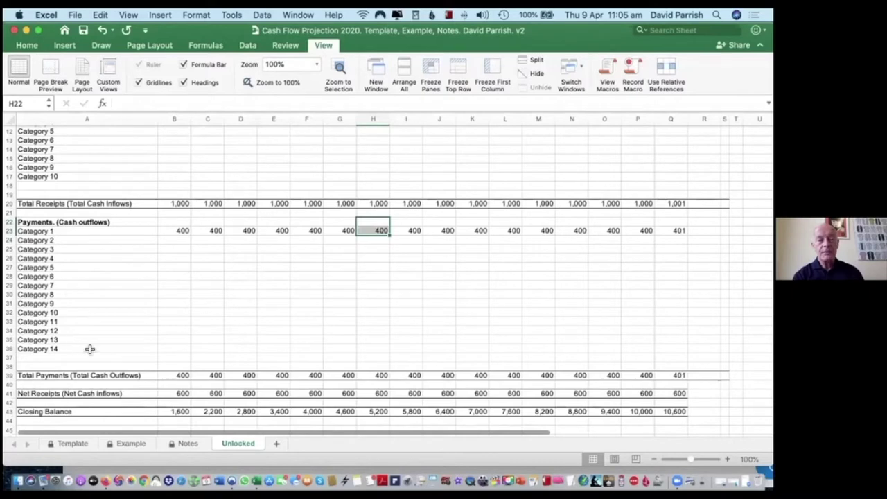
{"action": "scroll", "coordinate": [99, 348], "scroll_direction": "up", "scroll_amount": 5}
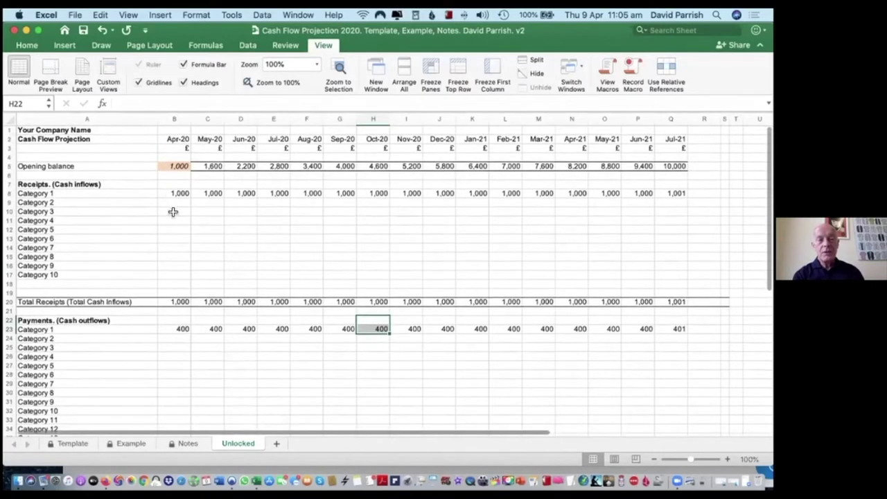
{"action": "scroll", "coordinate": [174, 263], "scroll_direction": "down", "scroll_amount": 2}
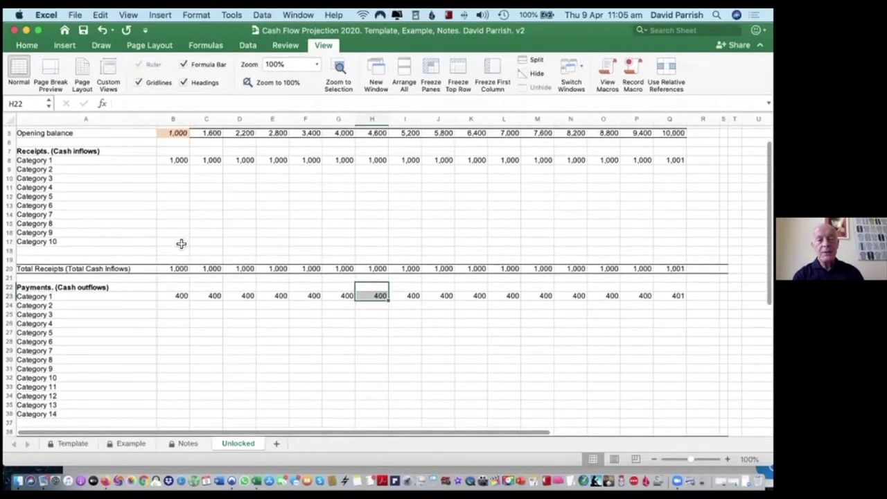
{"action": "scroll", "coordinate": [181, 243], "scroll_direction": "down", "scroll_amount": 8}
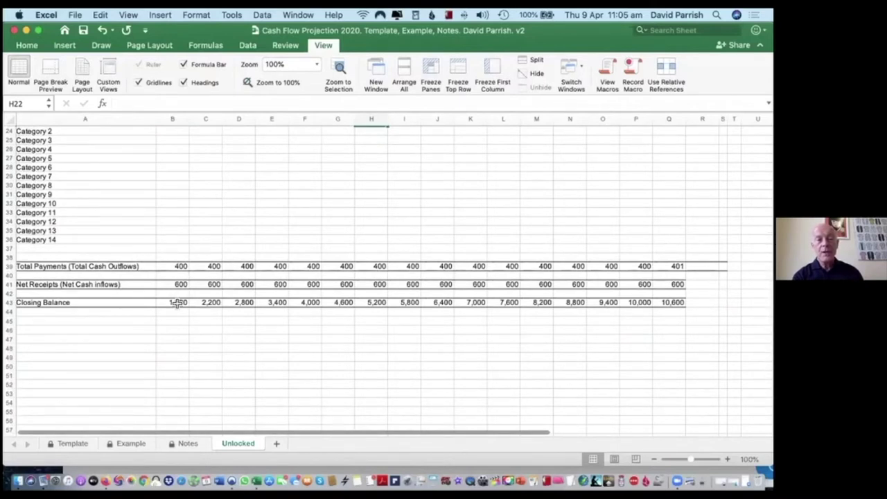
{"action": "scroll", "coordinate": [178, 303], "scroll_direction": "up", "scroll_amount": 10}
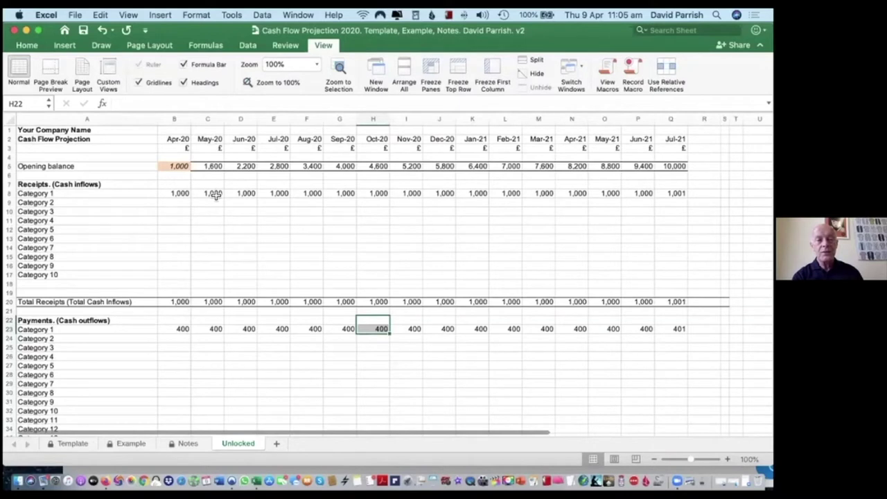
{"action": "left_click", "coordinate": [213, 194]}
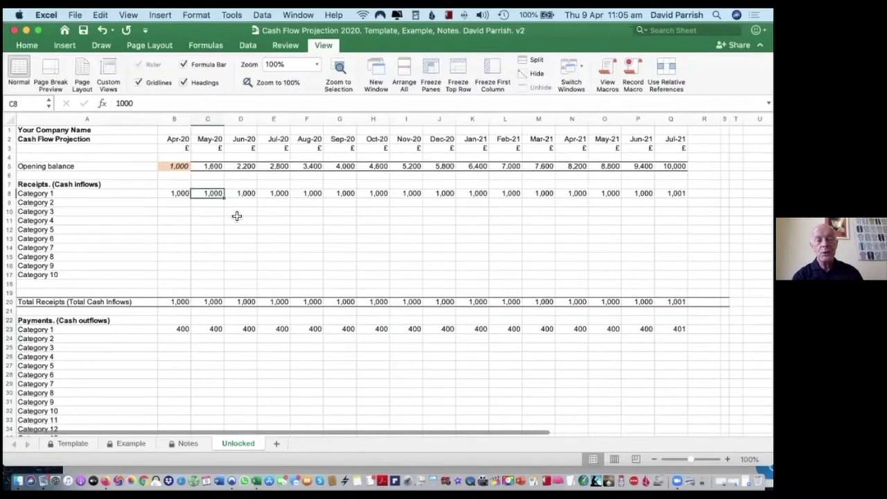
Open the Example sheet and review its receipt and payment categories down to the closing balance.
{"action": "left_click", "coordinate": [127, 442]}
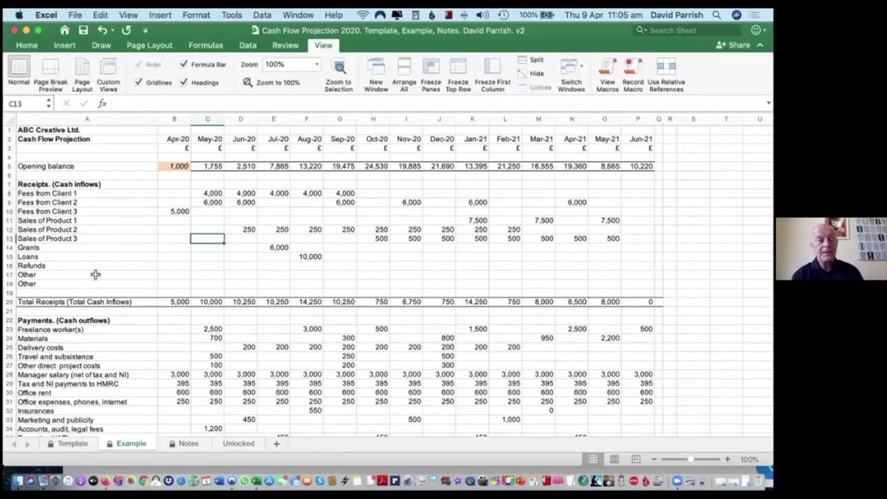
{"action": "scroll", "coordinate": [95, 274], "scroll_direction": "down", "scroll_amount": 5}
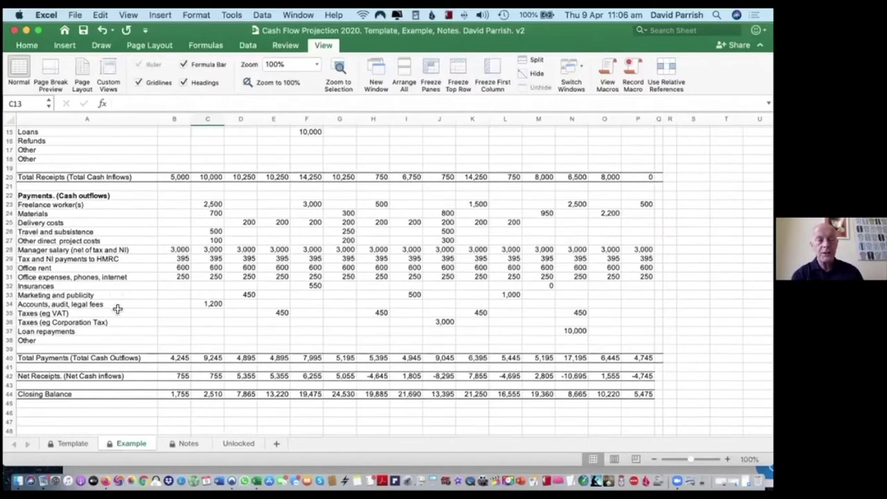
{"action": "scroll", "coordinate": [118, 308], "scroll_direction": "up", "scroll_amount": 5}
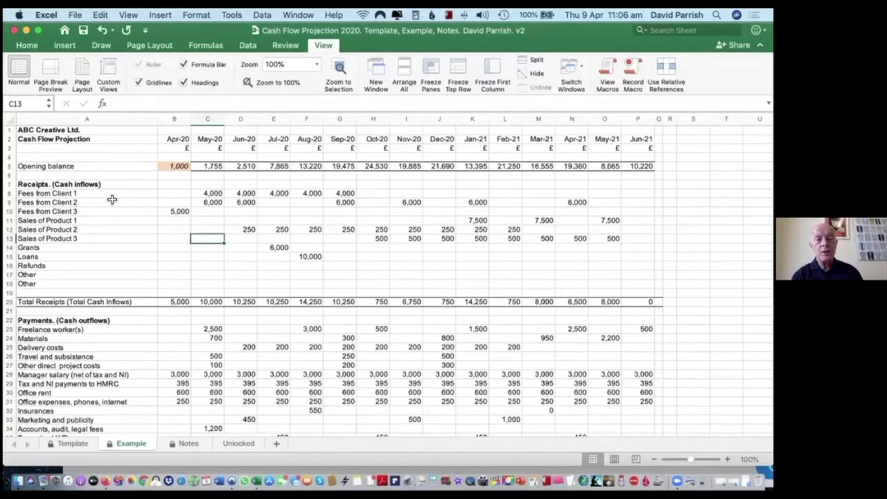
Examine the monthly Fees from Client 1 entries from May-20 to Oct-20.
{"action": "left_click", "coordinate": [206, 193]}
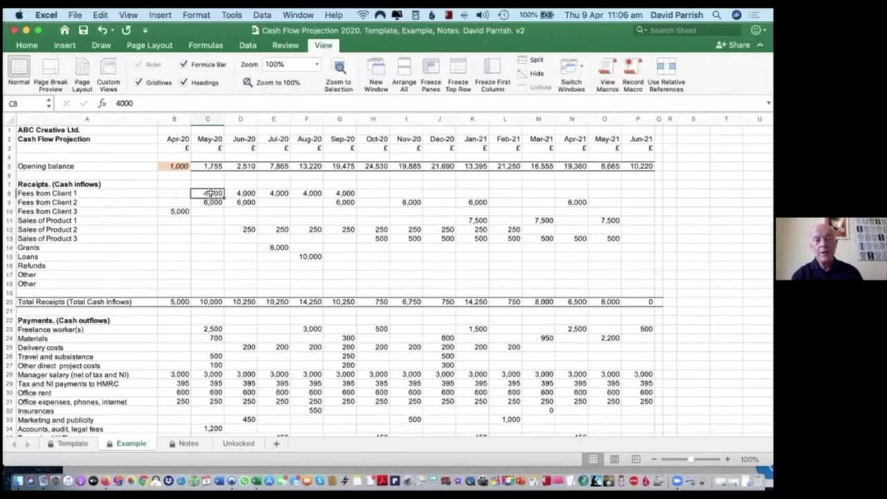
{"action": "left_click", "coordinate": [239, 193]}
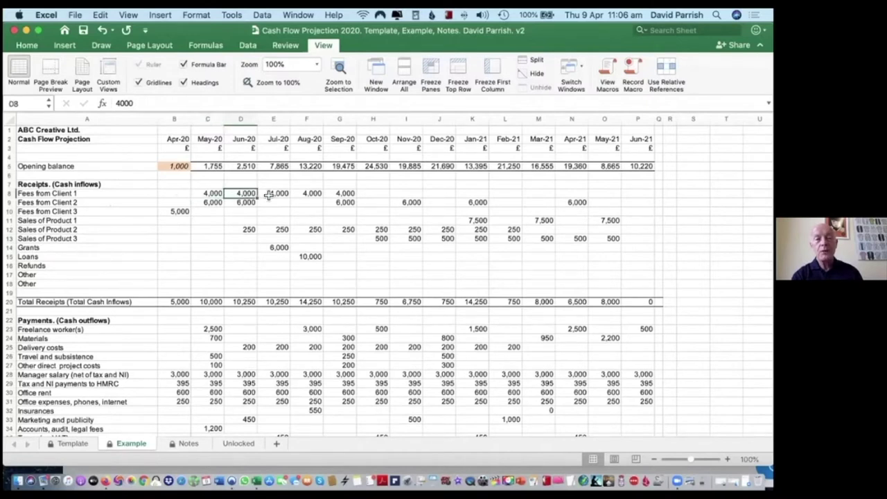
{"action": "left_click", "coordinate": [274, 195]}
{"action": "left_click", "coordinate": [343, 194]}
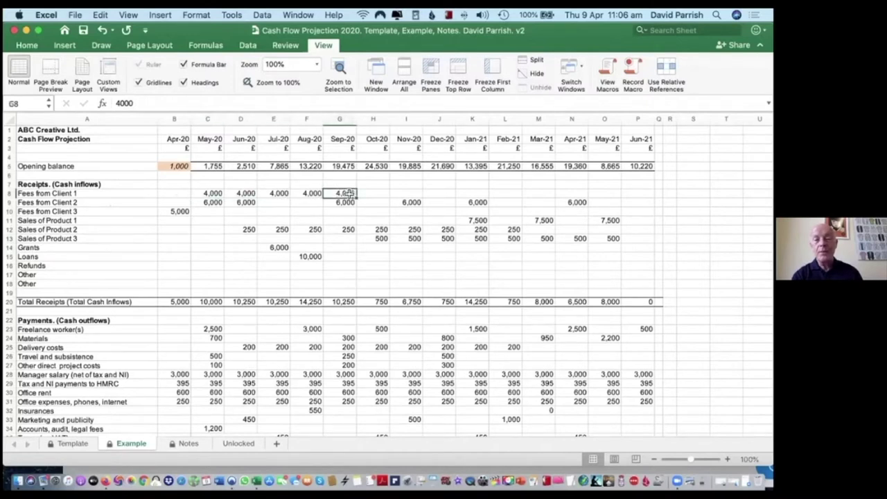
{"action": "left_click", "coordinate": [368, 194]}
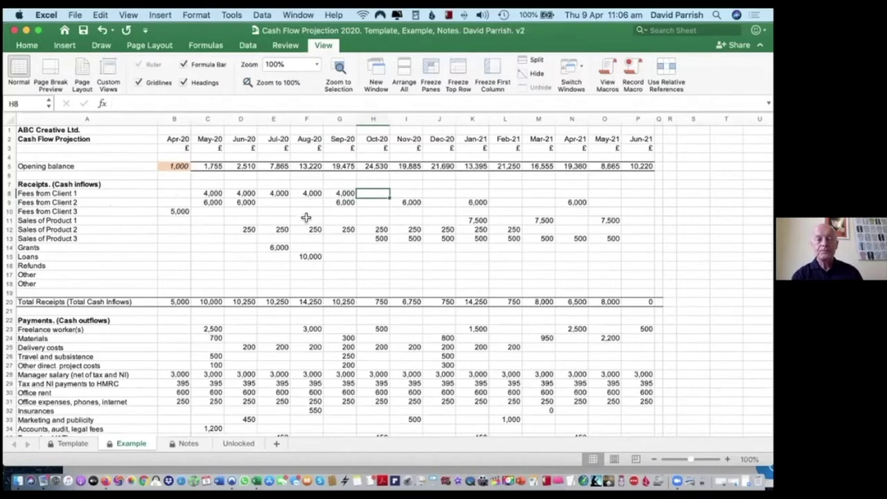
Clear all the Fees from Client 2 receipts across the Example sheet, from May-20 through Apr-21.
{"action": "scroll", "coordinate": [306, 217], "scroll_direction": "down", "scroll_amount": 1}
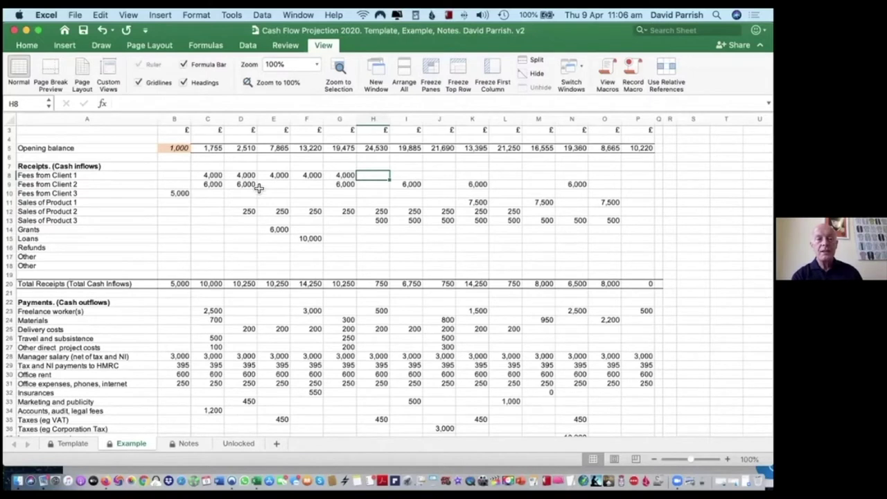
{"action": "left_click_drag", "start_coordinate": [208, 185], "coordinate": [207, 175]}
{"action": "key", "text": "BackSpace"}
{"action": "left_click", "coordinate": [234, 185]}
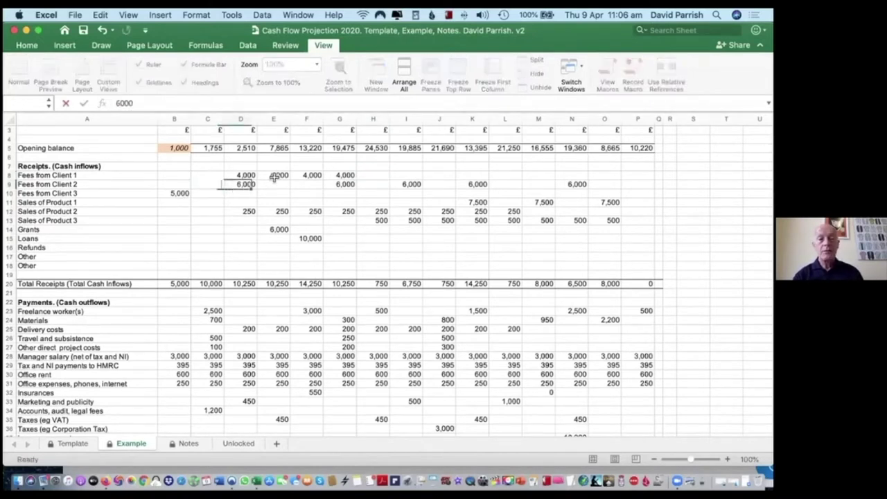
{"action": "key", "text": "BackSpace"}
{"action": "left_click", "coordinate": [345, 183]}
{"action": "key", "text": "BackSpace"}
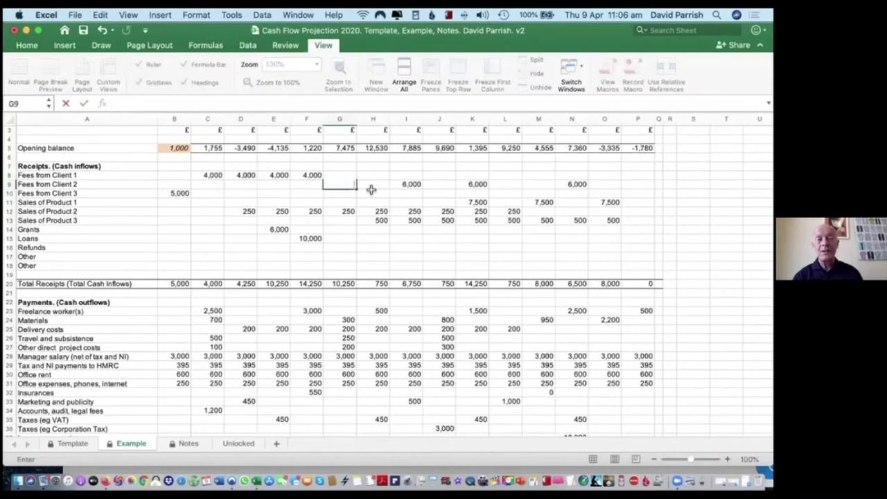
{"action": "left_click", "coordinate": [467, 184]}
{"action": "key", "text": "BackSpace"}
{"action": "left_click", "coordinate": [570, 183]}
{"action": "key", "text": "BackSpace"}
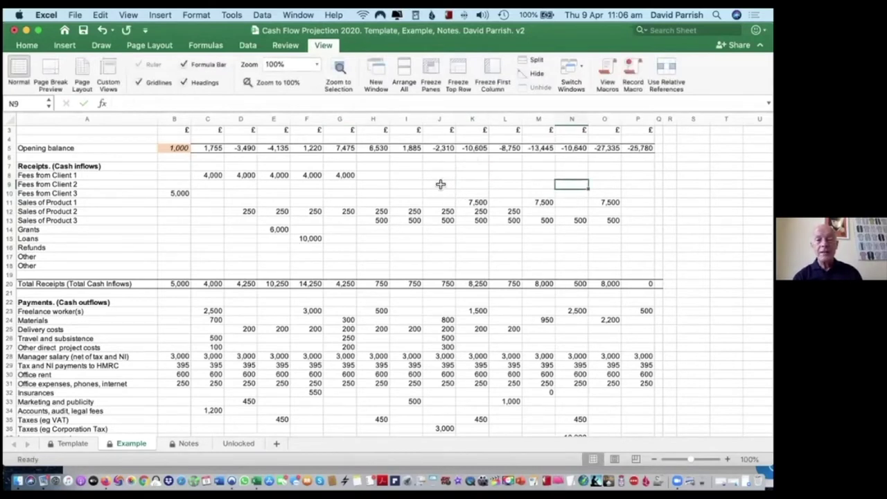
Examine how losing the Client 2 fees affects the monthly closing balances, and check the remaining receipts.
{"action": "scroll", "coordinate": [425, 232], "scroll_direction": "down", "scroll_amount": 10}
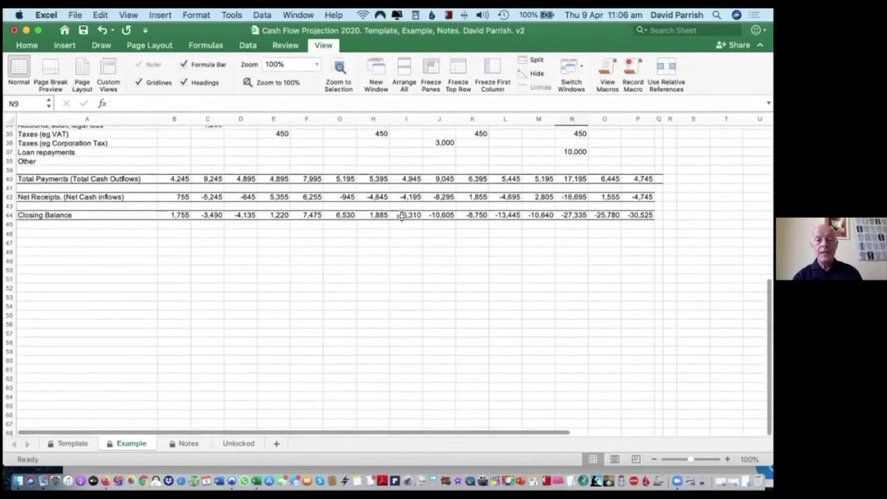
{"action": "scroll", "coordinate": [395, 257], "scroll_direction": "up", "scroll_amount": 4}
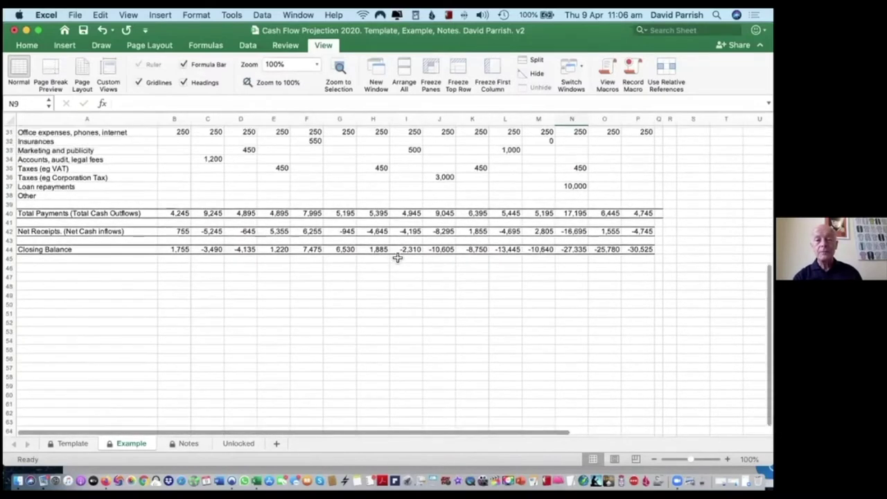
{"action": "scroll", "coordinate": [397, 257], "scroll_direction": "up", "scroll_amount": 8}
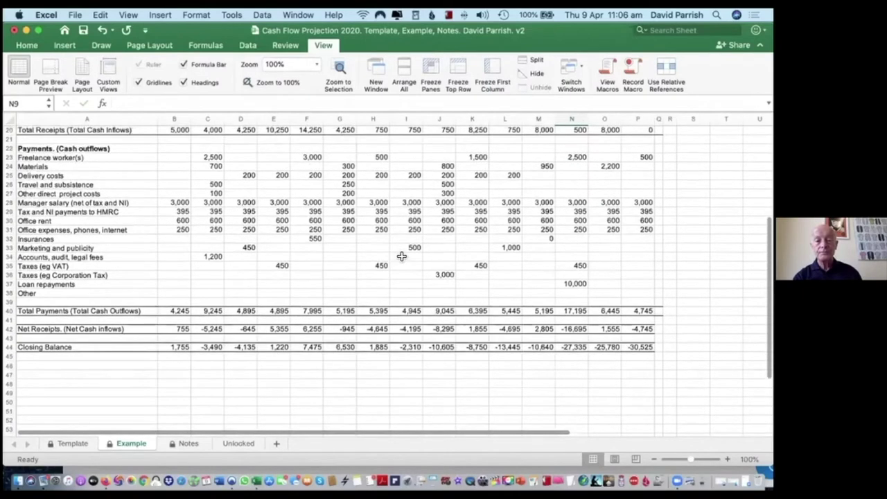
{"action": "scroll", "coordinate": [401, 256], "scroll_direction": "up", "scroll_amount": 8}
{"action": "scroll", "coordinate": [402, 257], "scroll_direction": "down", "scroll_amount": 5}
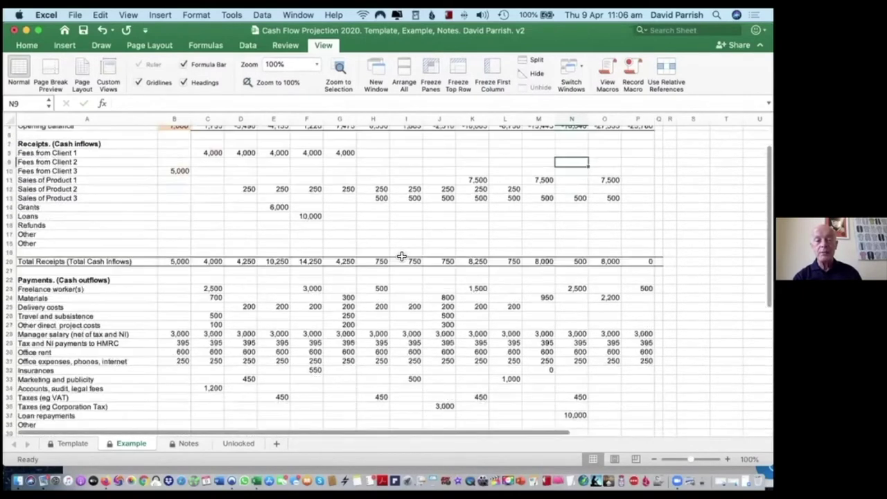
{"action": "scroll", "coordinate": [408, 348], "scroll_direction": "down", "scroll_amount": 3}
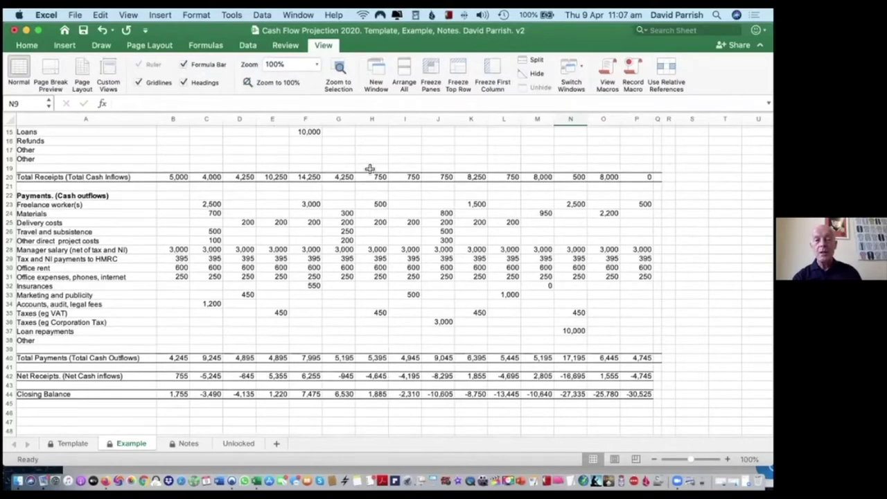
{"action": "scroll", "coordinate": [368, 171], "scroll_direction": "up", "scroll_amount": 5}
{"action": "left_click", "coordinate": [345, 221]}
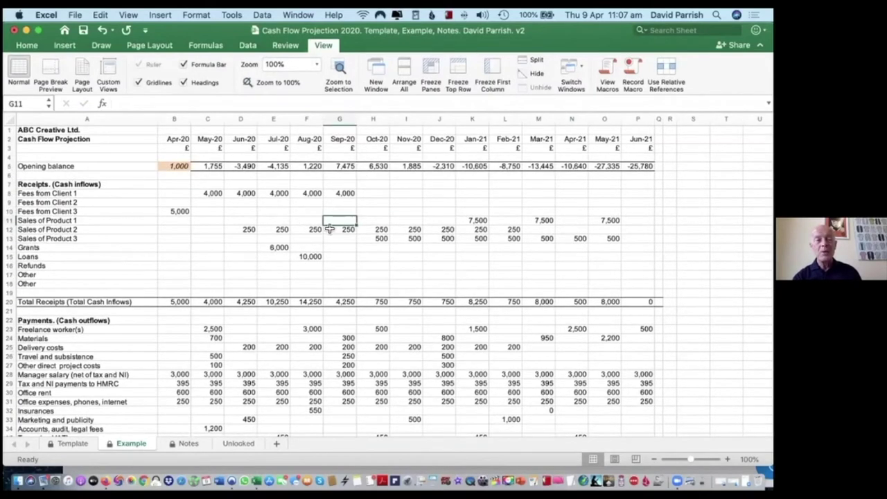
Clear the Freelance worker(s) payments for May-20, Aug-20, Oct-20, Jan-21 and Apr-21.
{"action": "scroll", "coordinate": [295, 224], "scroll_direction": "down", "scroll_amount": 5}
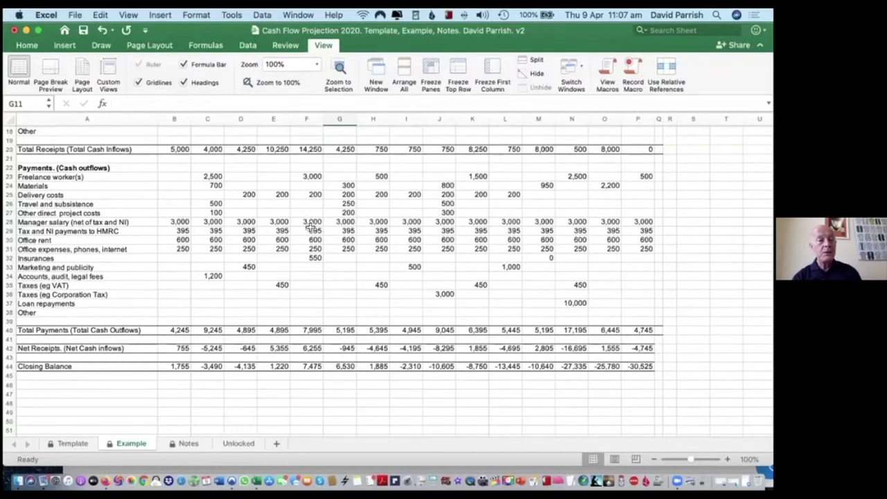
{"action": "left_click", "coordinate": [215, 175]}
{"action": "key", "text": "BackSpace"}
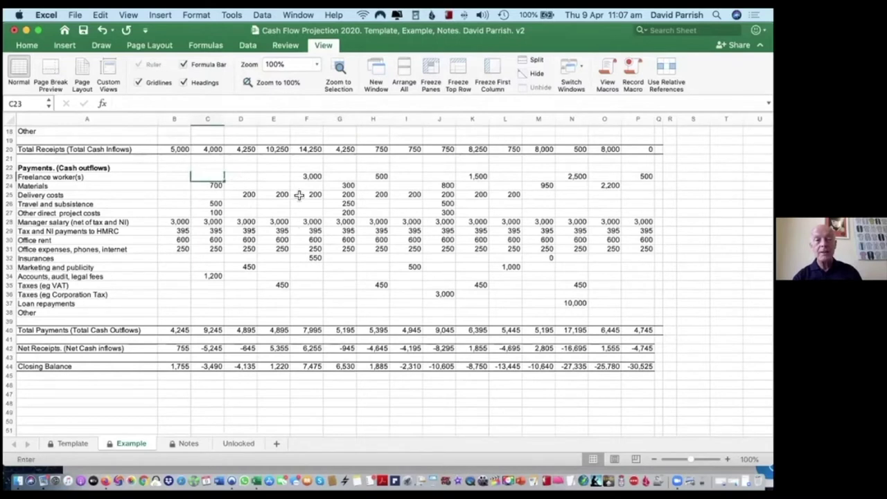
{"action": "left_click", "coordinate": [305, 177]}
{"action": "key", "text": "BackSpace"}
{"action": "left_click", "coordinate": [374, 177]}
{"action": "key", "text": "BackSpace"}
{"action": "left_click", "coordinate": [468, 177]}
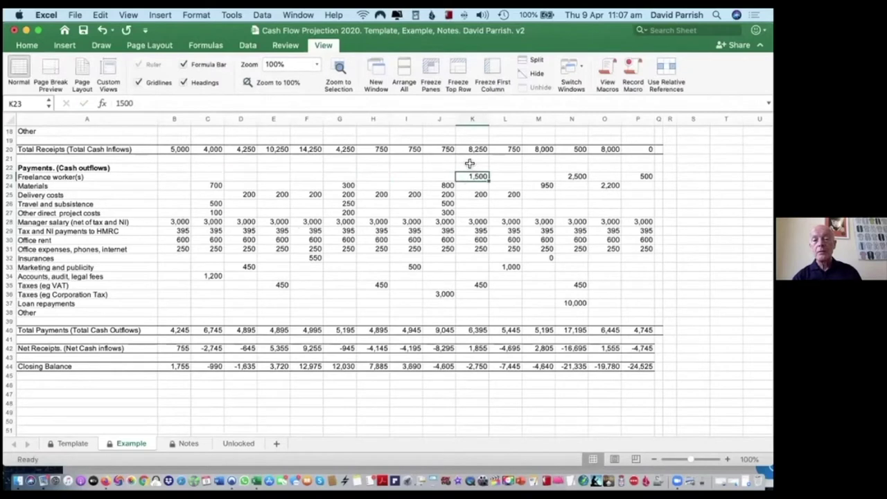
{"action": "key", "text": "BackSpace"}
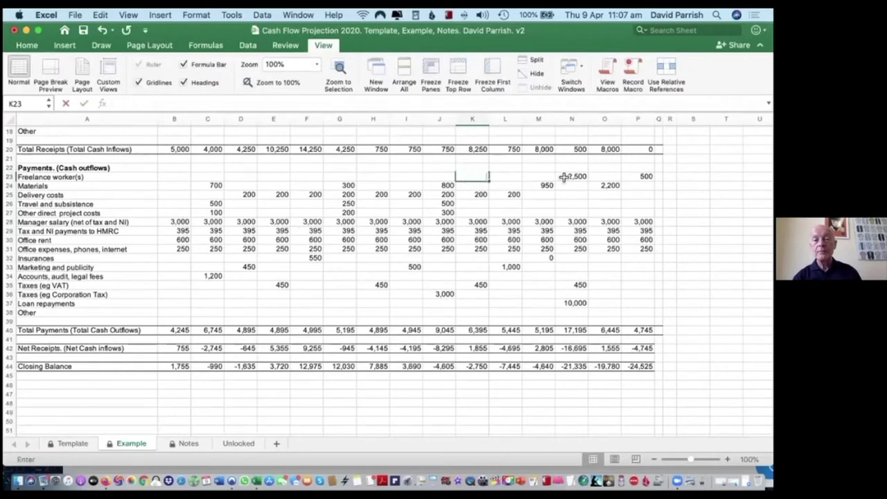
{"action": "key", "text": "BackSpace"}
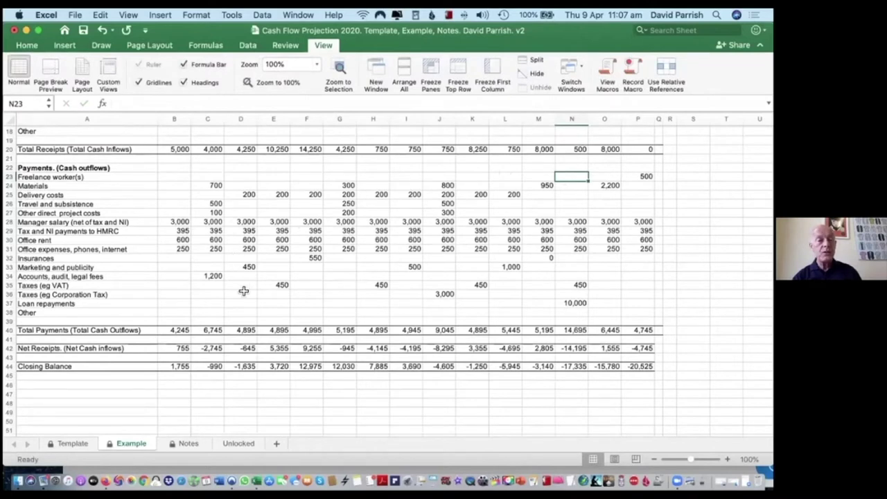
Clear the May-20 payment for Accounts, audit, legal fees.
{"action": "left_click", "coordinate": [209, 275]}
{"action": "key", "text": "BackSpace"}
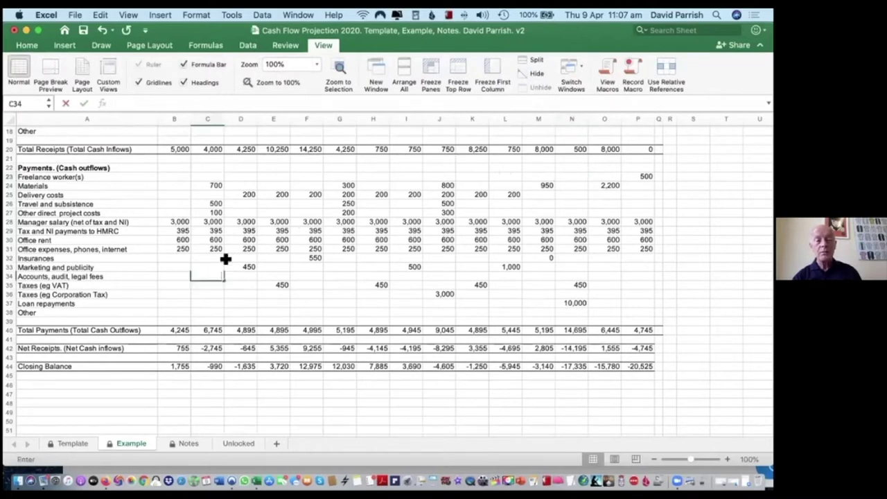
{"action": "left_click", "coordinate": [226, 258]}
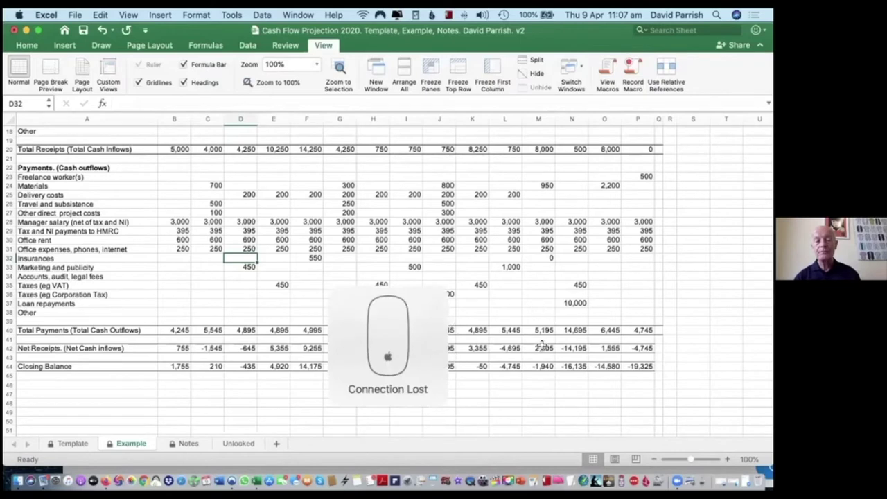
Review the Example sheet's monthly opening balances, receipts and payments after the cost cuts.
{"action": "left_click", "coordinate": [288, 323]}
{"action": "scroll", "coordinate": [291, 324], "scroll_direction": "up", "scroll_amount": 6}
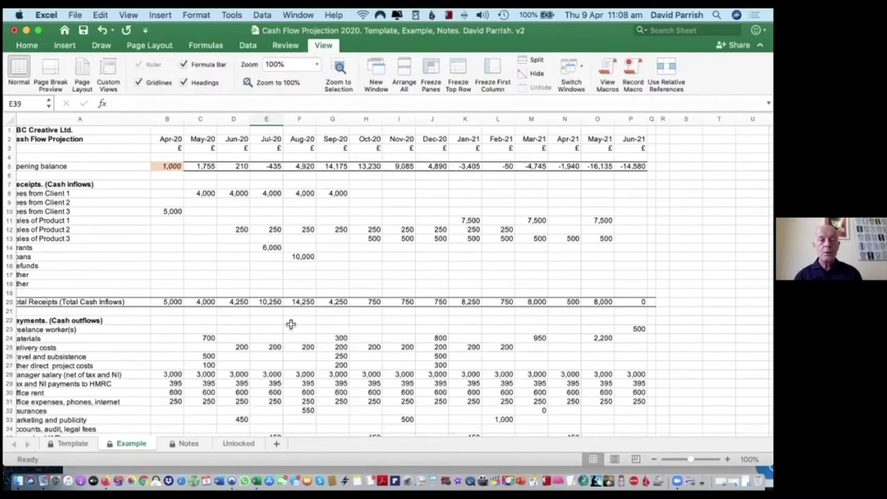
{"action": "scroll", "coordinate": [291, 324], "scroll_direction": "down", "scroll_amount": 3}
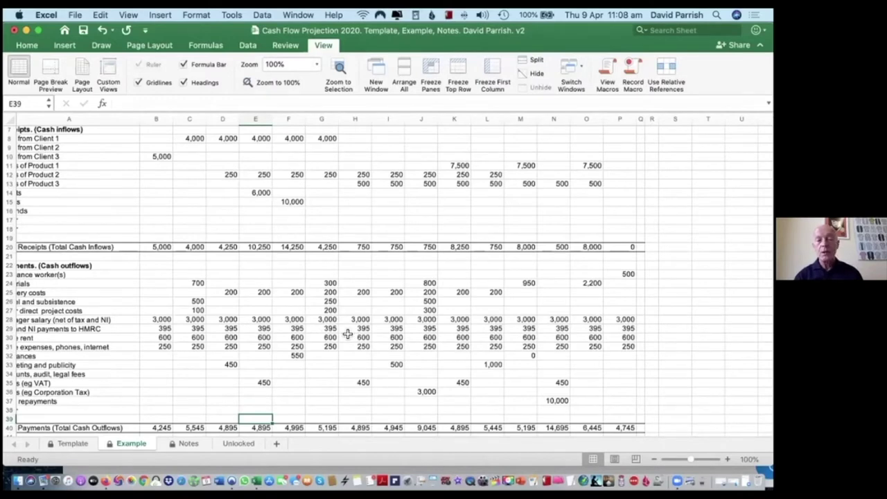
Examine the Example sheet's total payments, net receipts and closing balances, comparing them with the opening balances and receipts across all months.
{"action": "scroll", "coordinate": [348, 334], "scroll_direction": "left", "scroll_amount": 1}
{"action": "scroll", "coordinate": [348, 334], "scroll_direction": "down", "scroll_amount": 1}
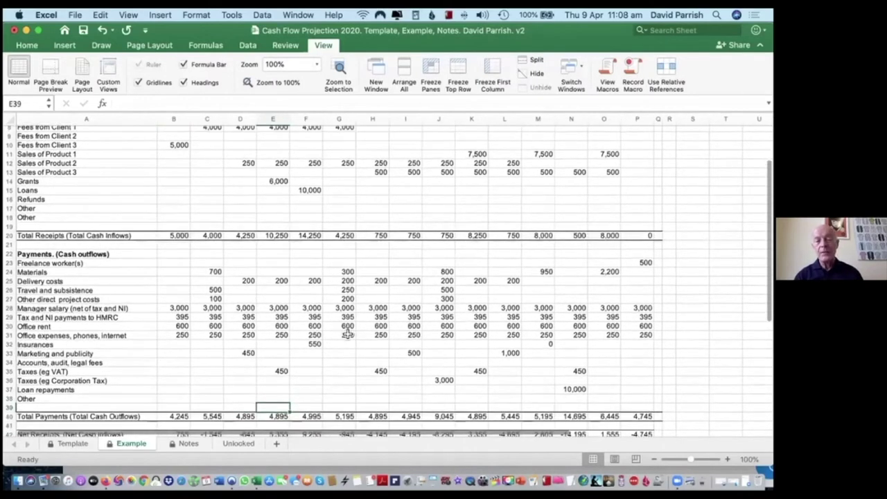
{"action": "scroll", "coordinate": [347, 334], "scroll_direction": "down", "scroll_amount": 1}
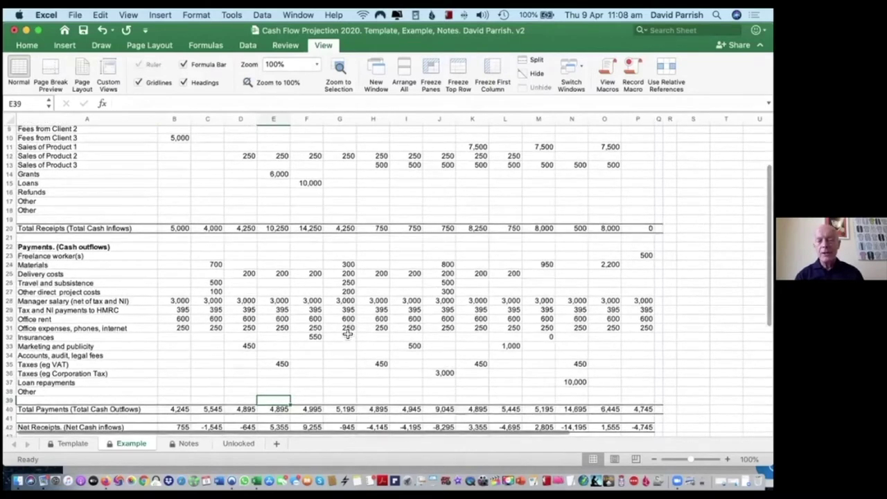
{"action": "scroll", "coordinate": [348, 334], "scroll_direction": "down", "scroll_amount": 3}
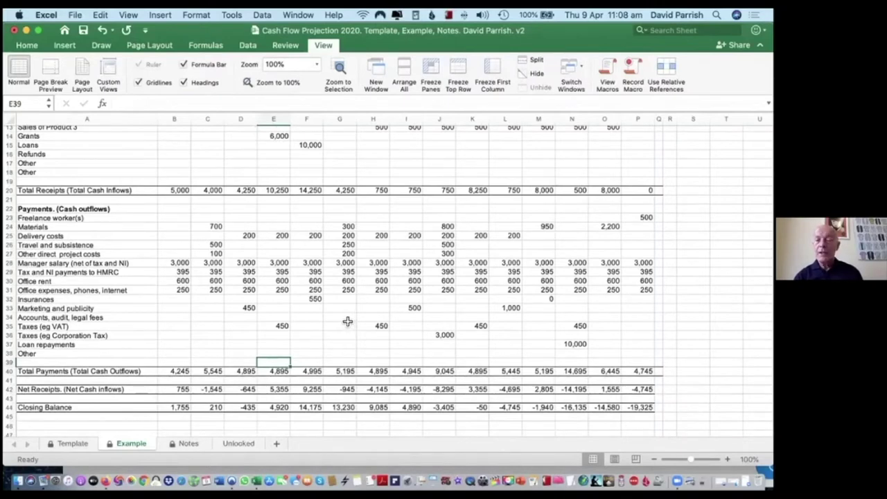
{"action": "scroll", "coordinate": [347, 321], "scroll_direction": "up", "scroll_amount": 5}
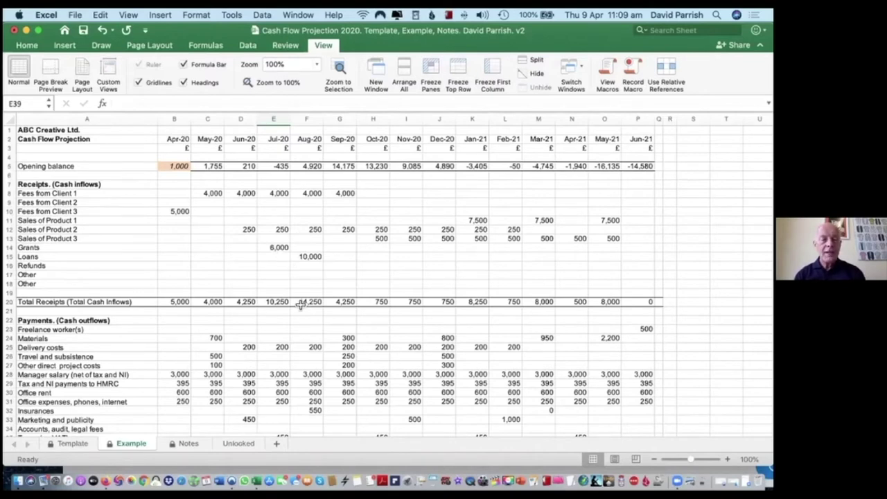
{"action": "scroll", "coordinate": [302, 392], "scroll_direction": "down", "scroll_amount": 5}
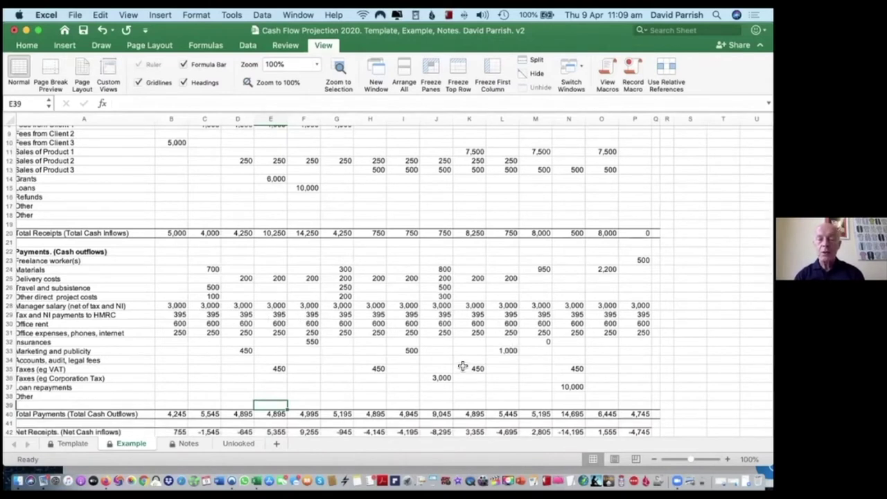
{"action": "scroll", "coordinate": [463, 365], "scroll_direction": "up", "scroll_amount": 5}
{"action": "scroll", "coordinate": [410, 205], "scroll_direction": "right", "scroll_amount": 1}
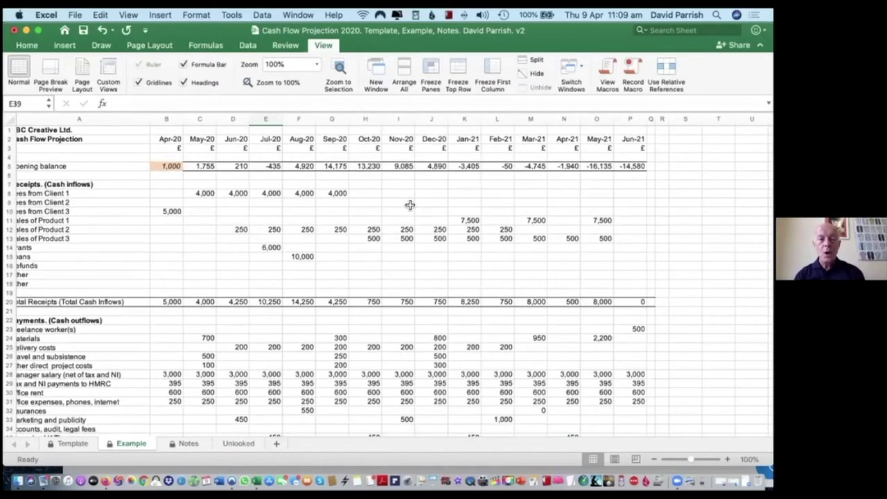
{"action": "scroll", "coordinate": [409, 205], "scroll_direction": "down", "scroll_amount": 5}
{"action": "scroll", "coordinate": [409, 205], "scroll_direction": "left", "scroll_amount": 1}
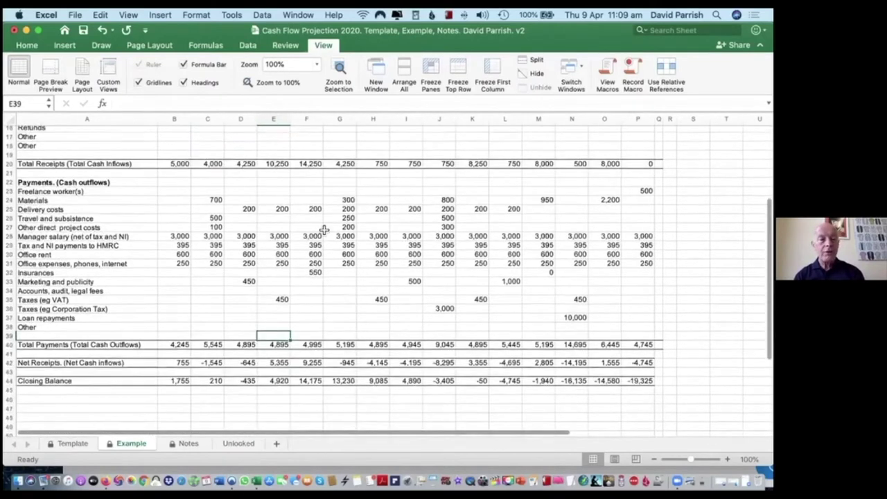